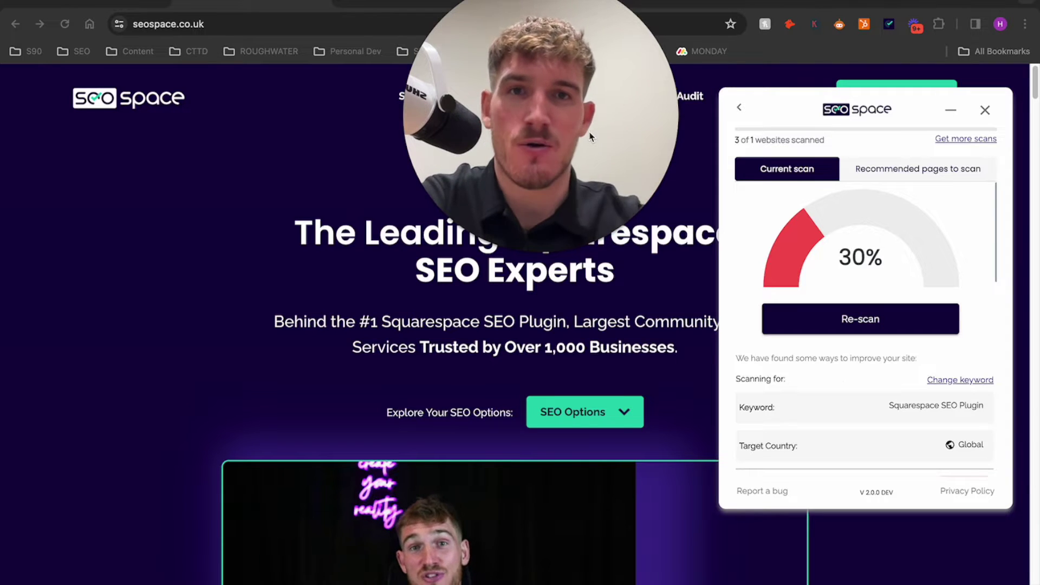
Scroll to the SEOSpace category results and expand the Keyword Cannibalization result.
scroll(802, 238, down, 5)
triple_click(804, 243)
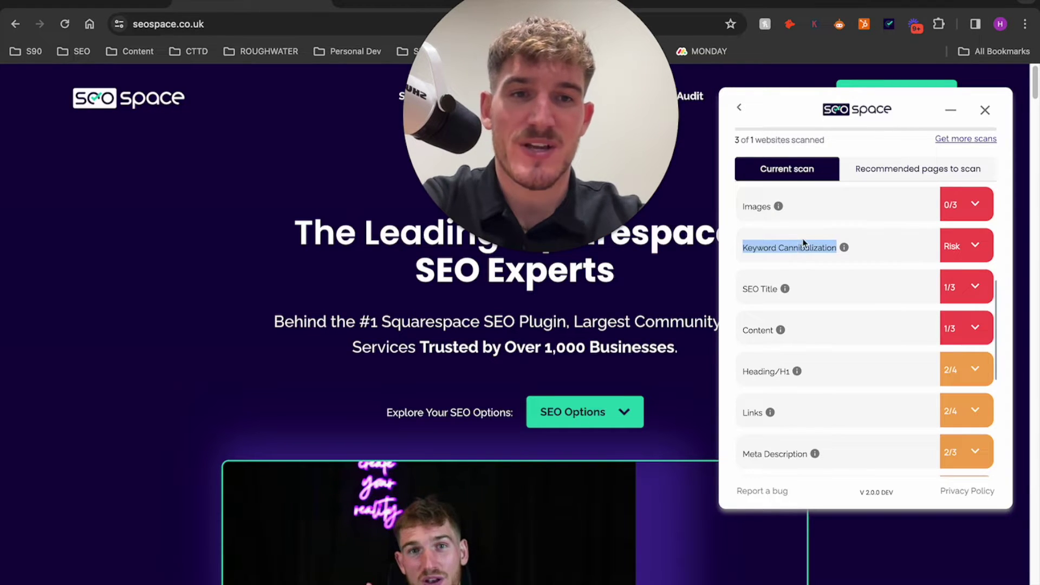
click(762, 232)
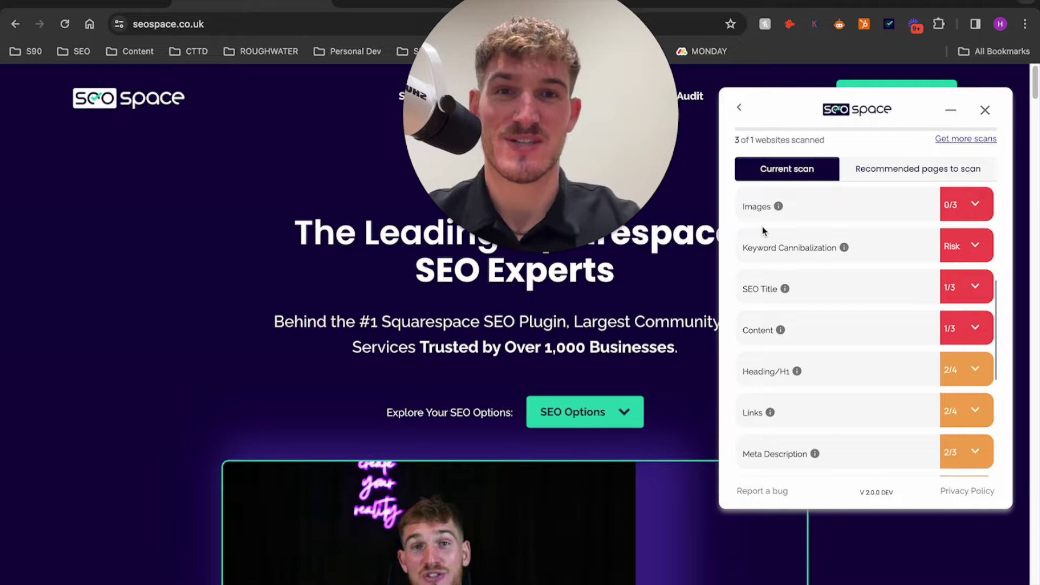
click(764, 244)
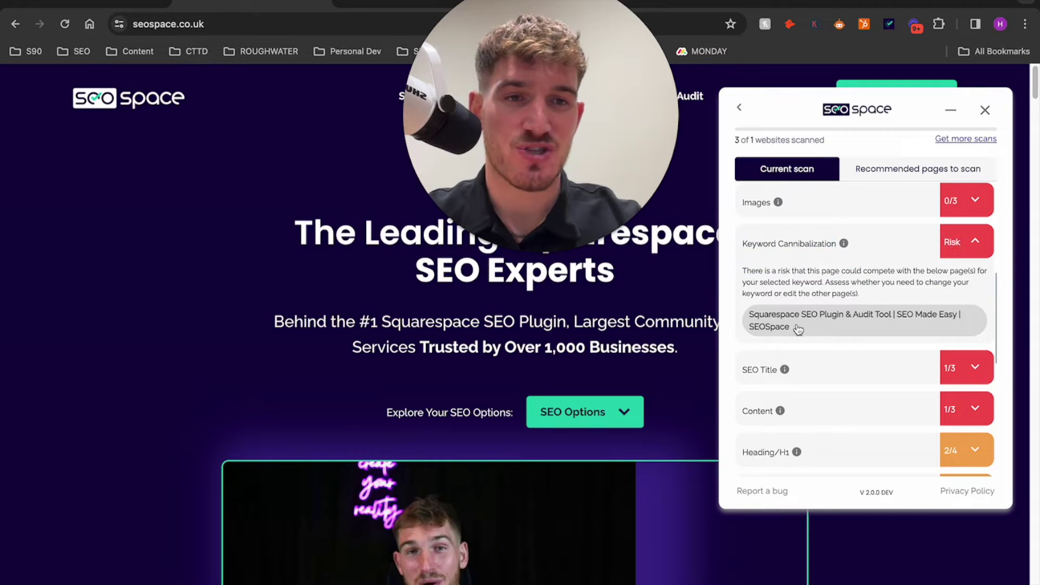
Review the cannibalization details, highlighting the 'Squarespace SEO Plugin' keyword and 'Squarespace SEO Experts' heading.
scroll(843, 365, up, 2)
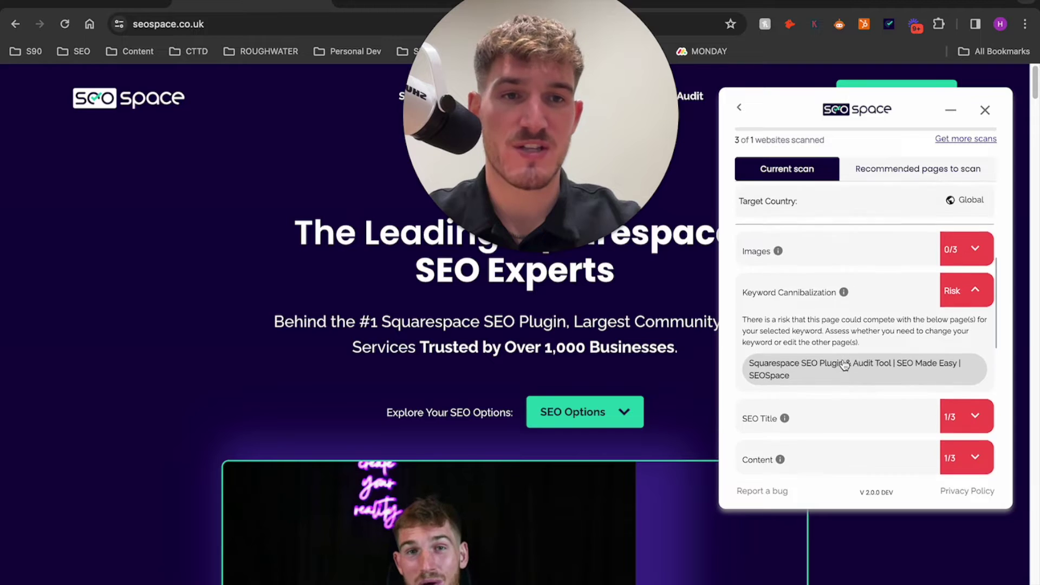
scroll(844, 366, up, 5)
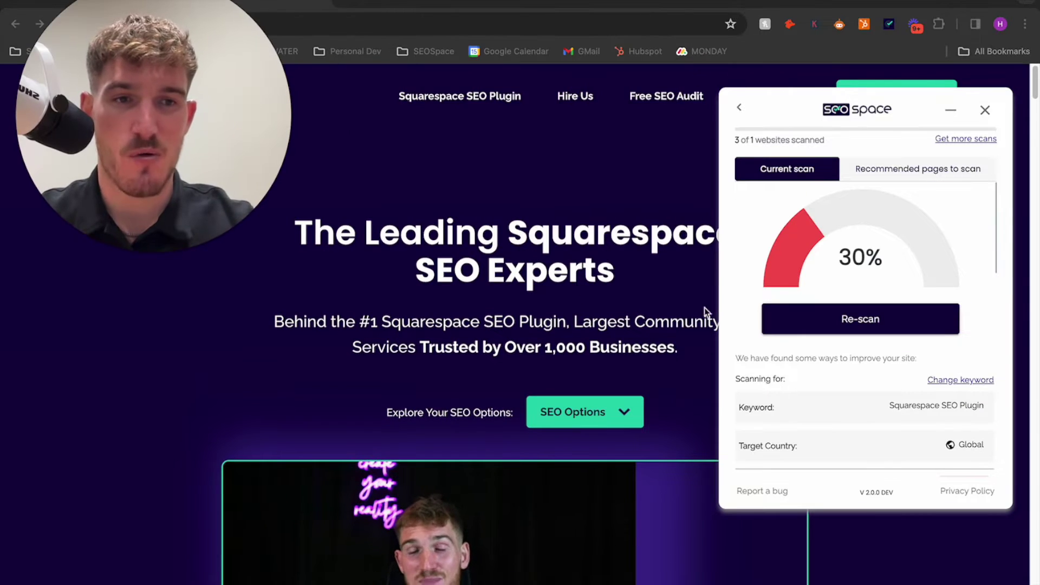
triple_click(915, 406)
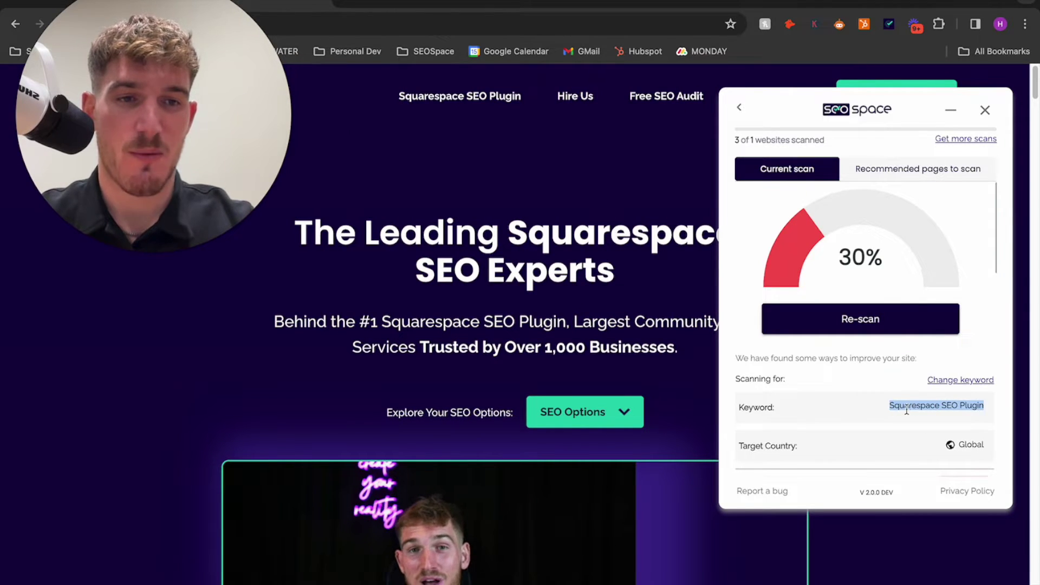
scroll(848, 407, down, 1)
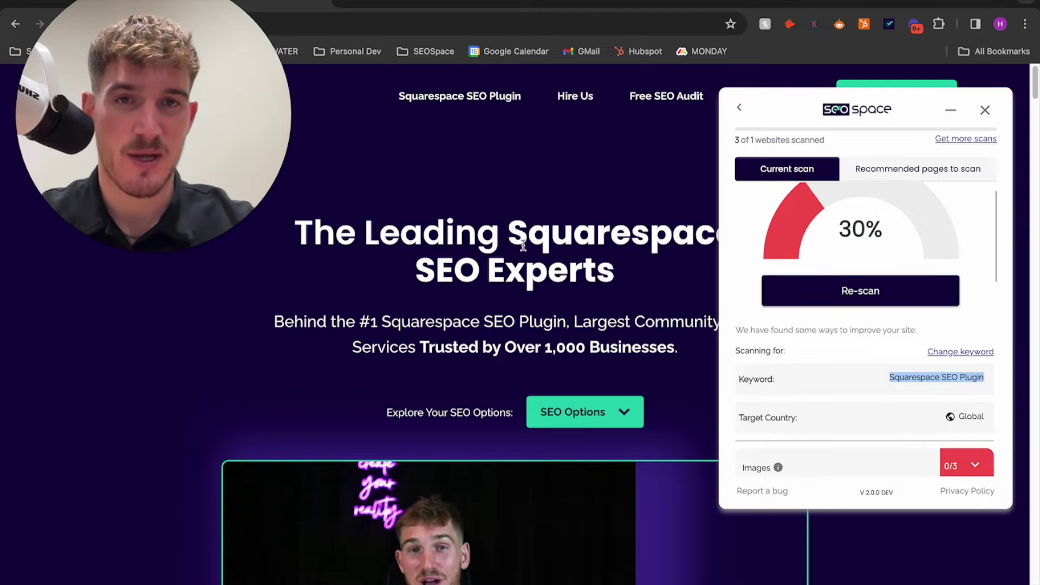
scroll(917, 353, down, 3)
scroll(917, 352, down, 6)
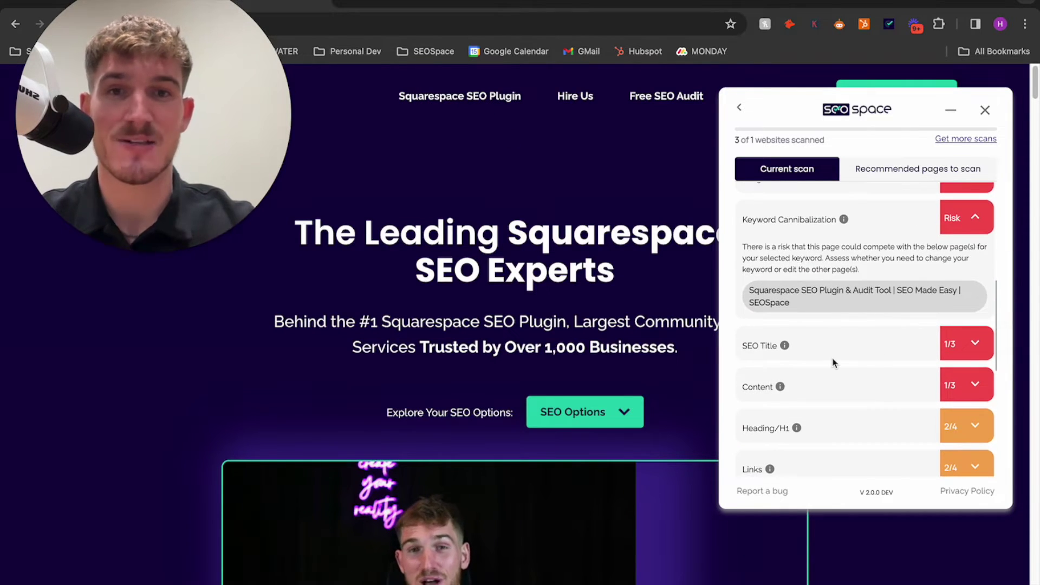
drag(508, 223, 596, 270)
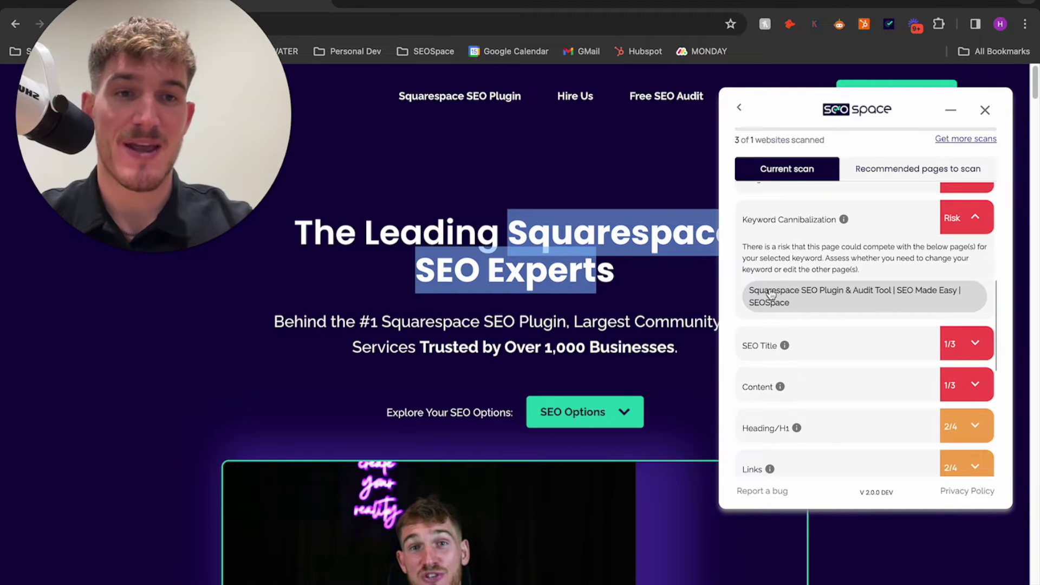
scroll(867, 325, up, 4)
scroll(875, 387, down, 3)
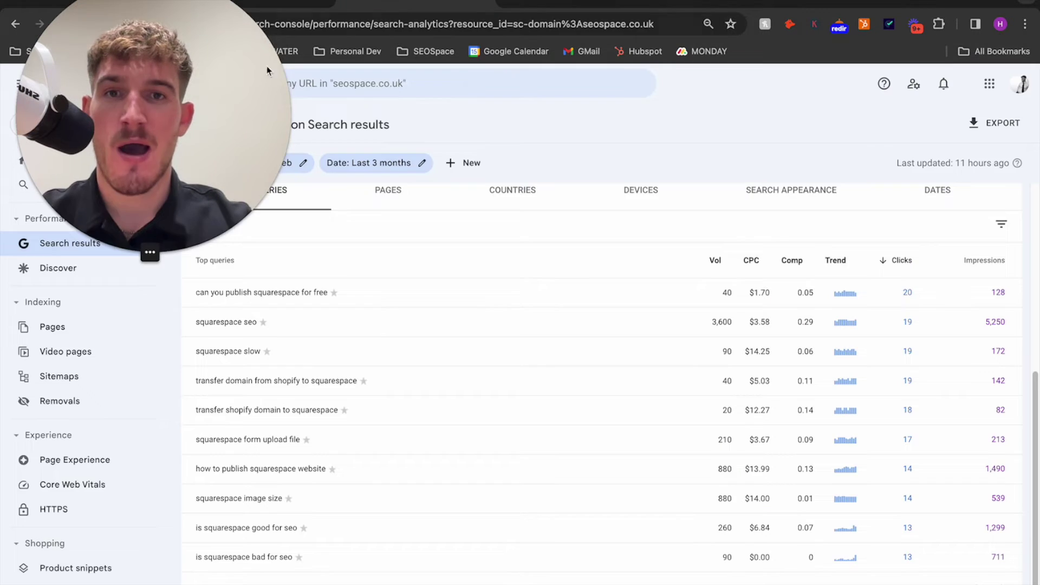
In the Search Console performance report, add and apply a Query filter for 'Squarespace SEO'.
click(403, 6)
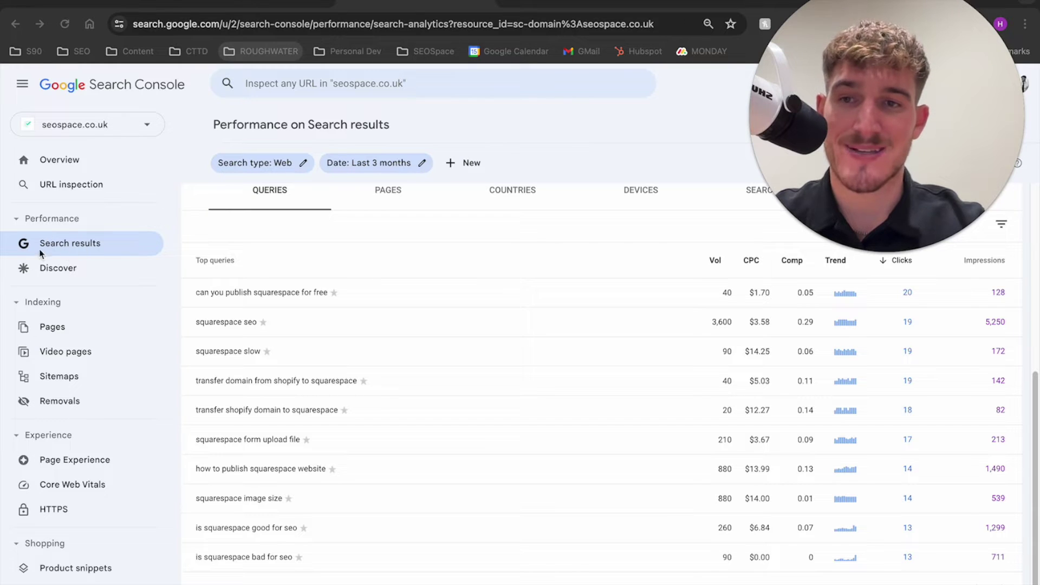
click(590, 137)
click(462, 166)
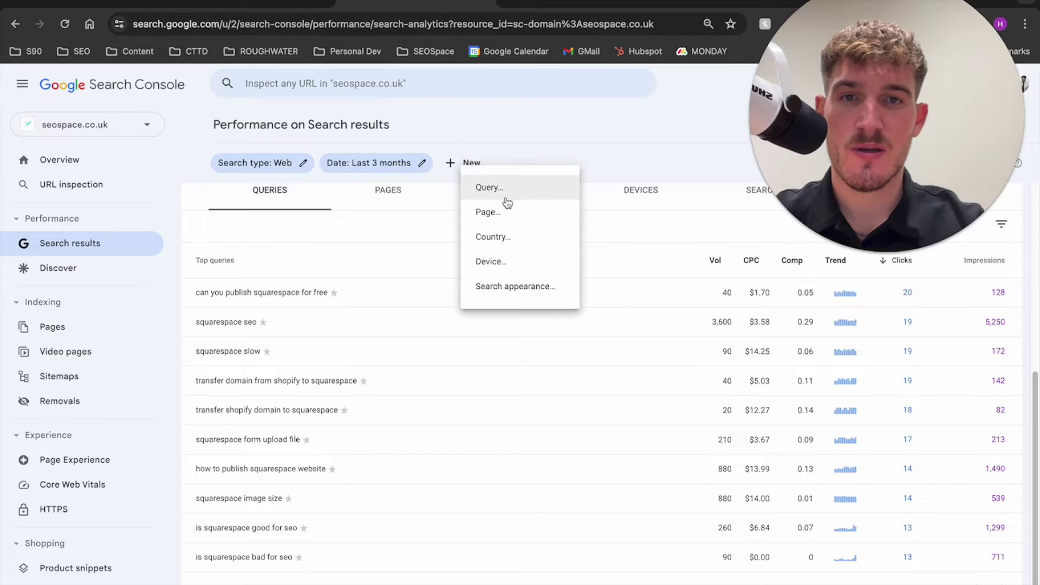
click(503, 197)
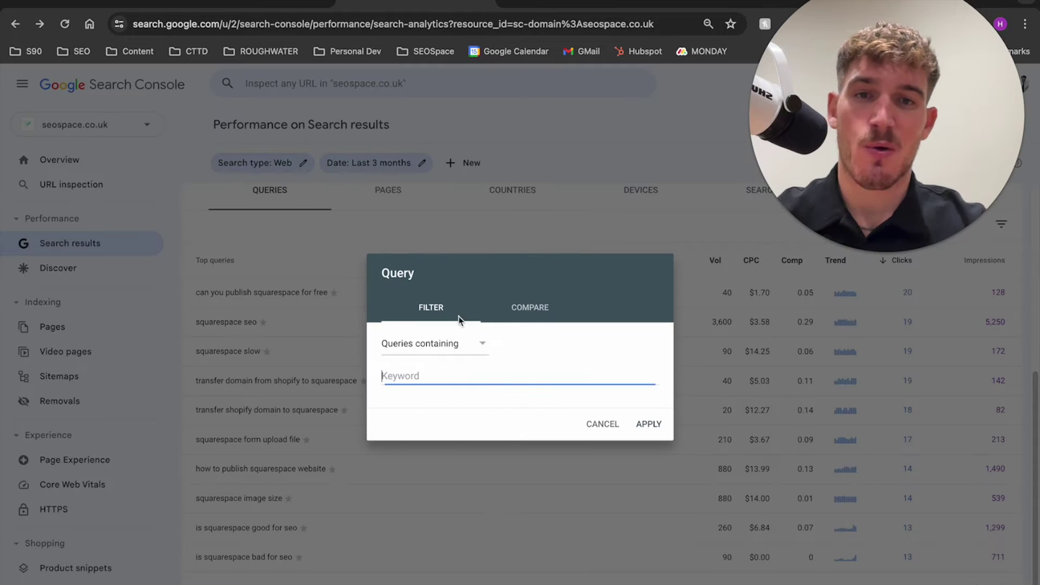
click(453, 375)
text(S)
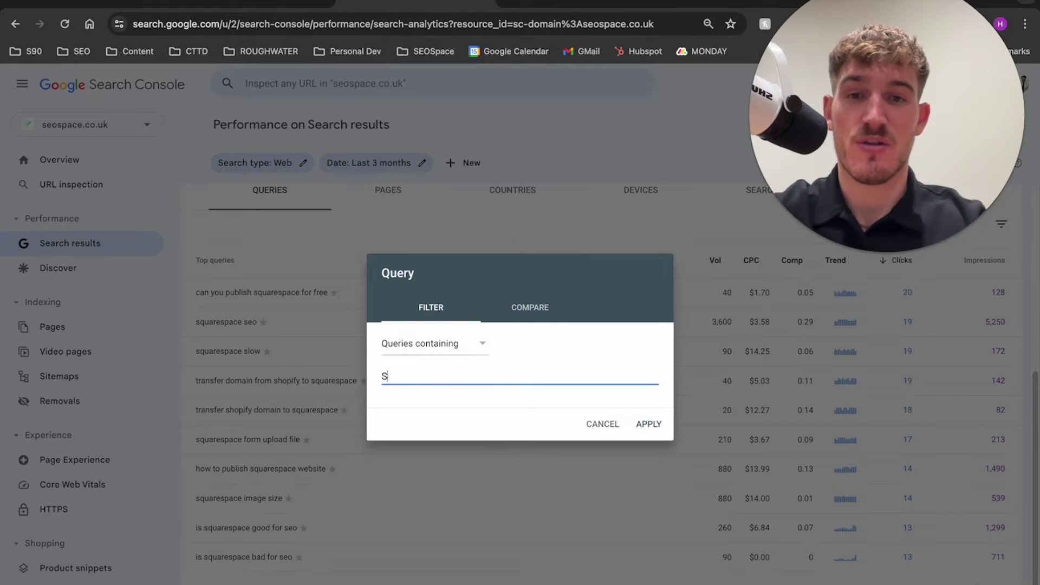
text(quarespace SEO)
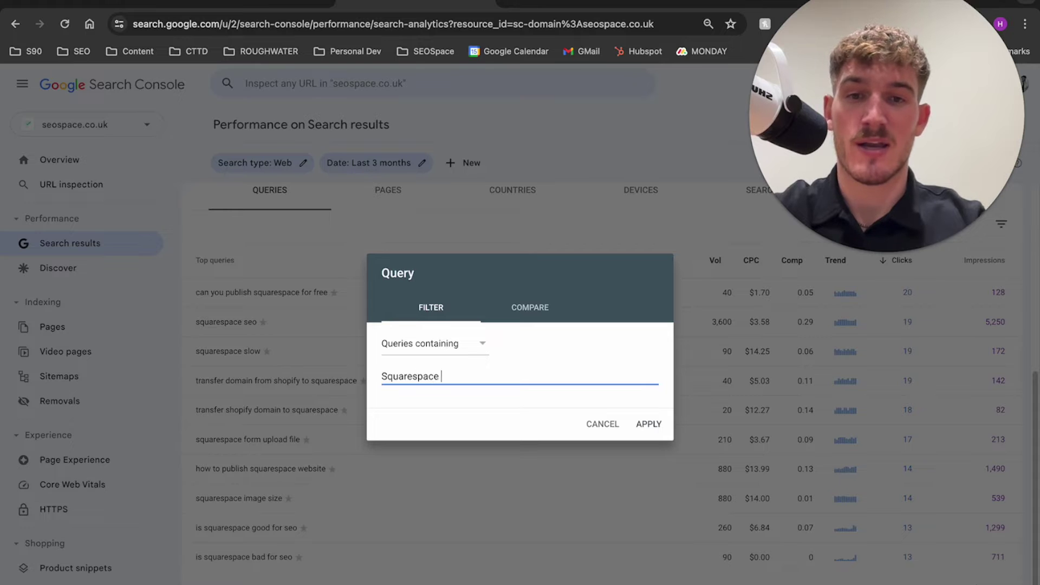
triple_click(486, 382)
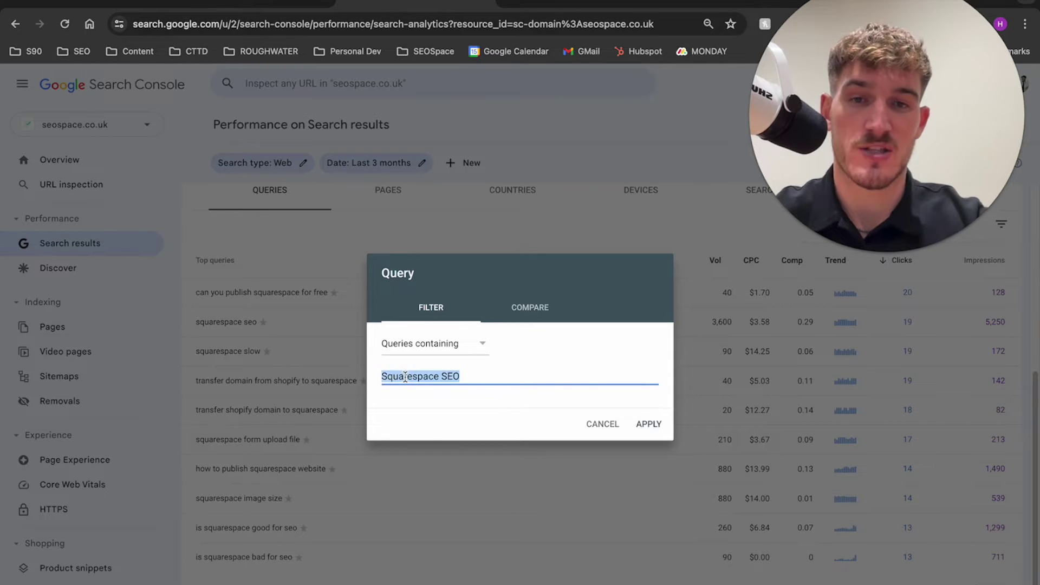
click(648, 423)
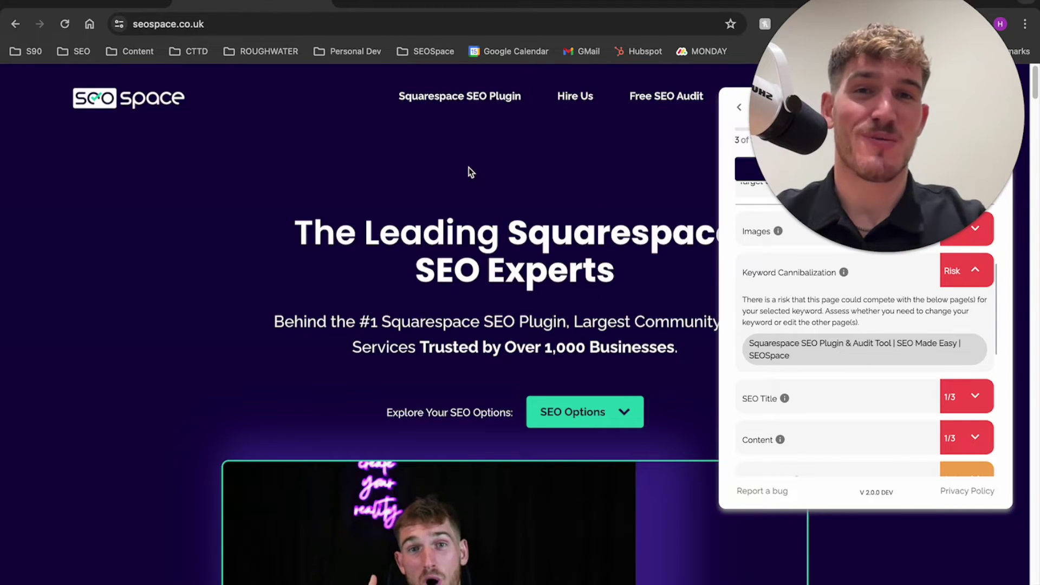
Highlight the 'Squarespace SEO Experts' heading, then return to the filtered Search Console queries table.
drag(509, 232, 606, 264)
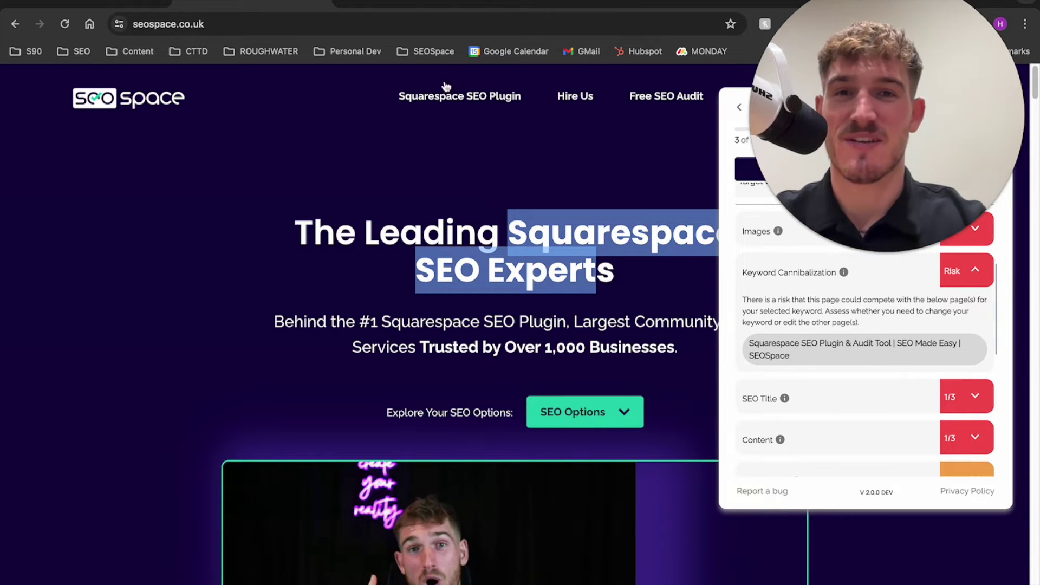
click(421, 3)
scroll(416, 199, down, 5)
scroll(415, 199, down, 2)
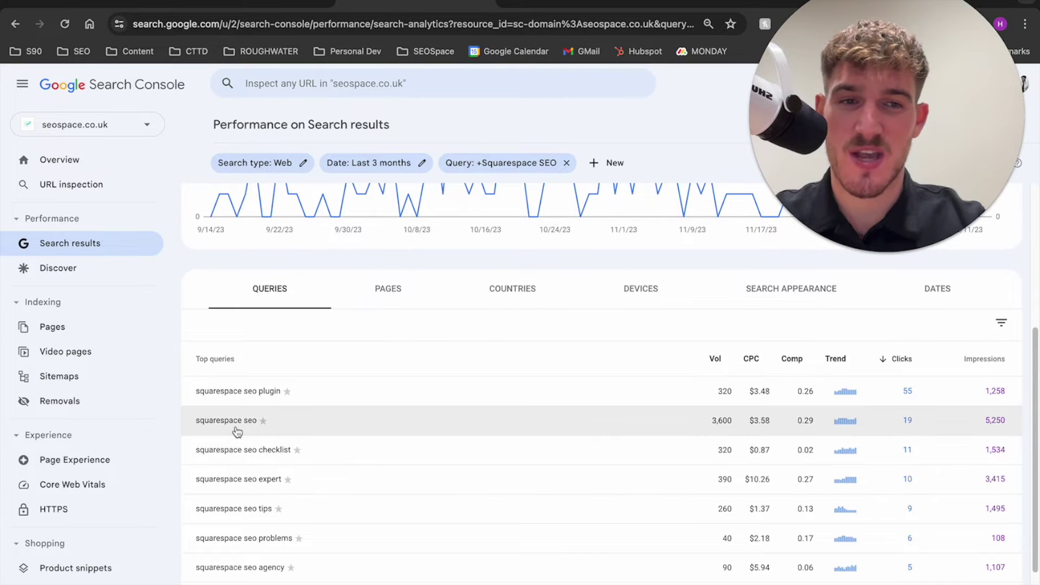
Filter the report to the exact query 'squarespace seo' (19 clicks, 5.25K impressions).
click(236, 428)
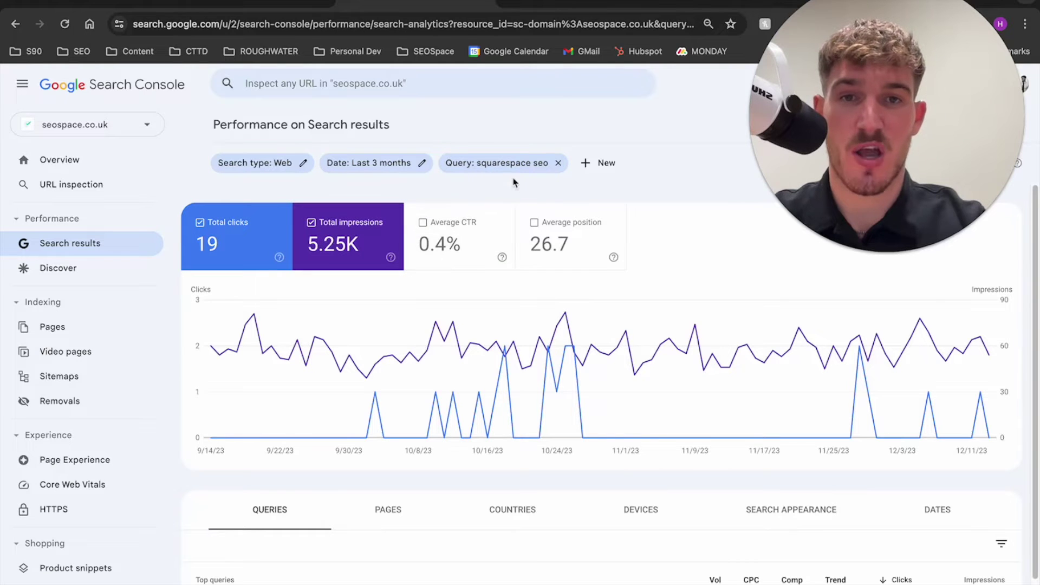
scroll(466, 188, down, 2)
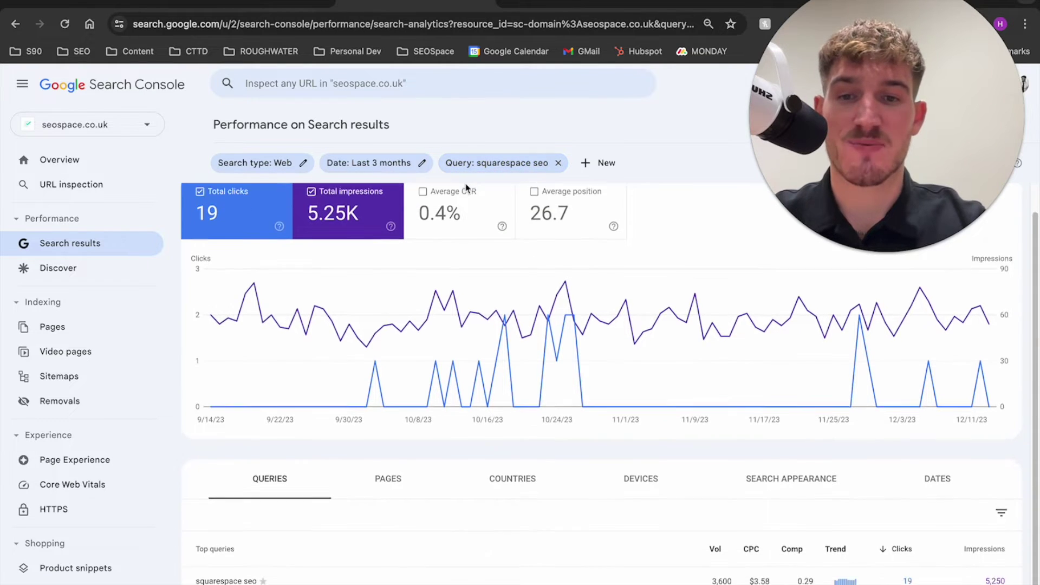
click(379, 458)
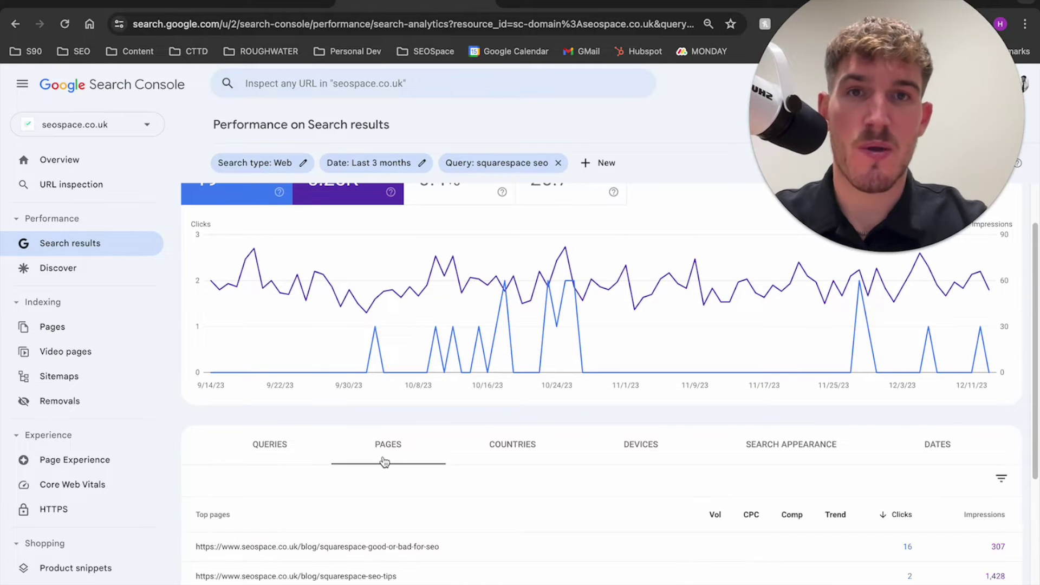
Sort the 'squarespace seo' pages by impressions, led by squarespace-seo-checklist with 2,249.
scroll(380, 465, up, 1)
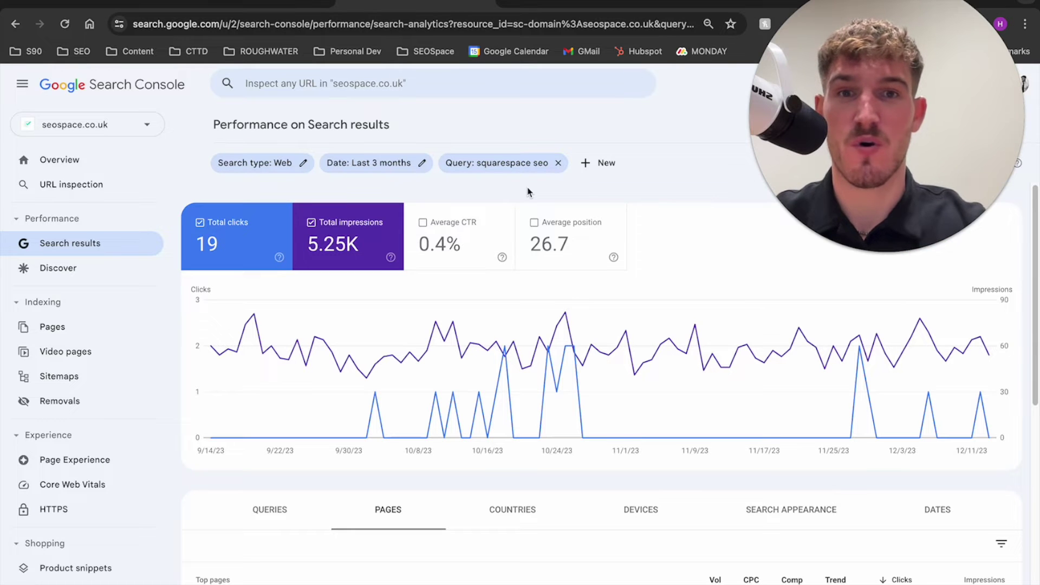
scroll(562, 398, down, 4)
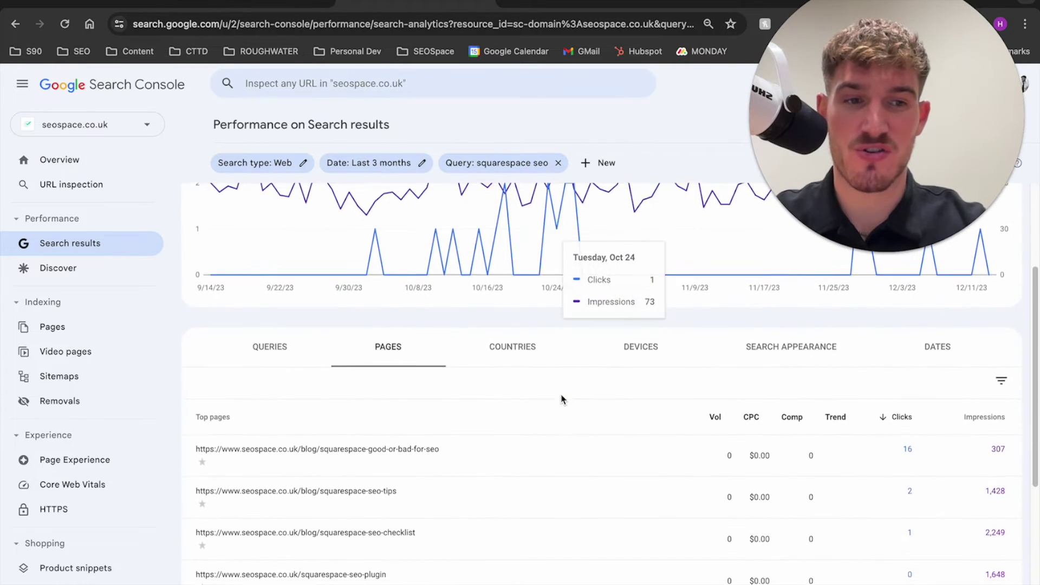
scroll(562, 400, down, 2)
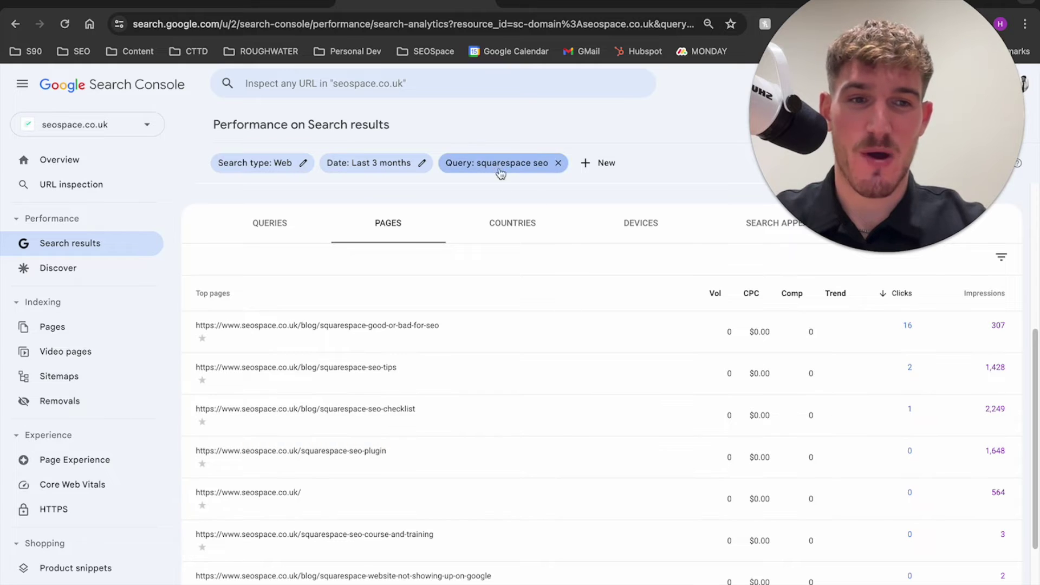
scroll(675, 506, down, 1)
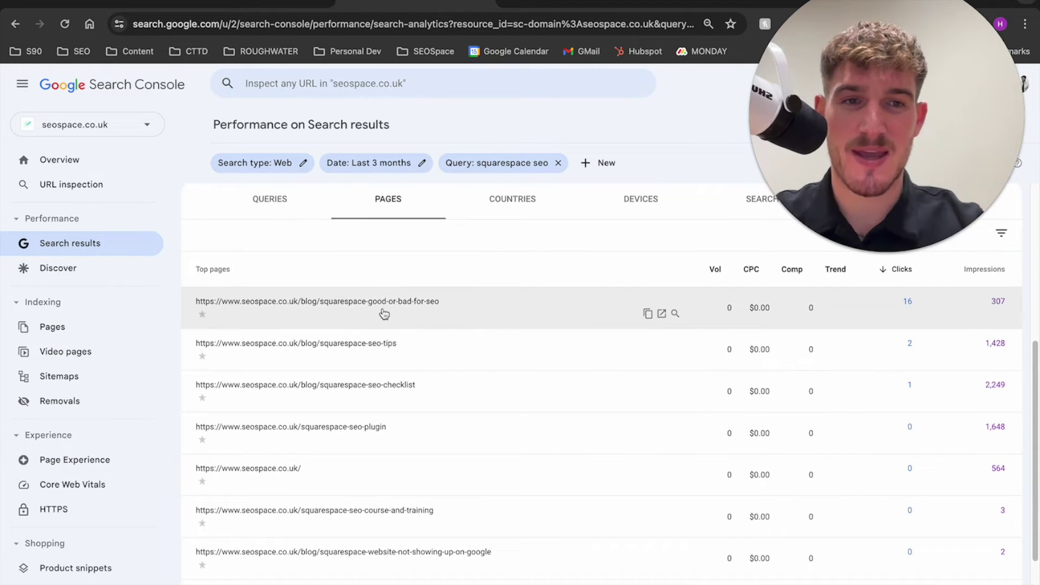
click(1015, 267)
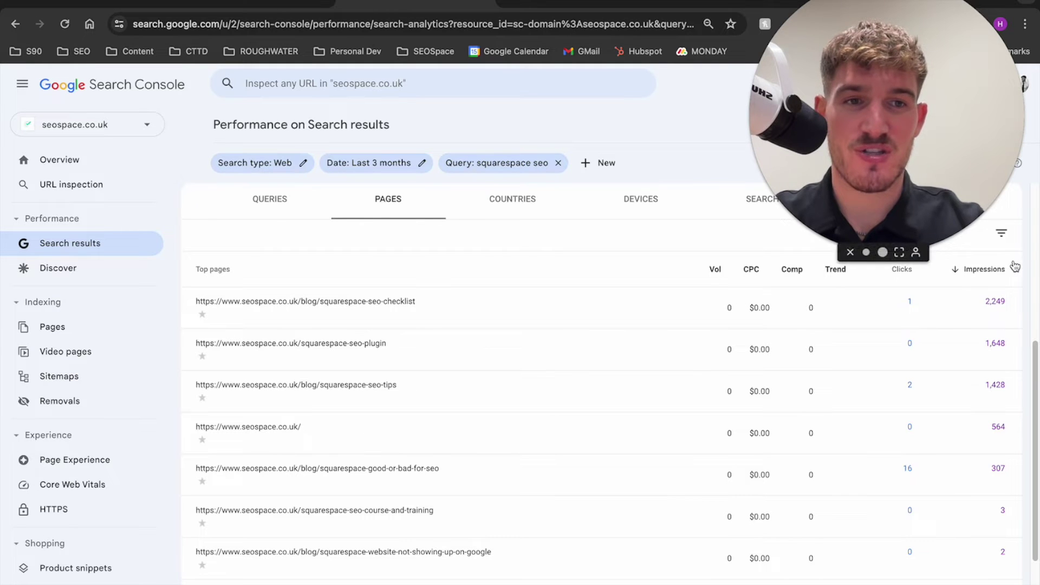
Re-sort the competing pages by clicks, putting squarespace-good-or-bad-for-seo (16 clicks) first.
click(905, 270)
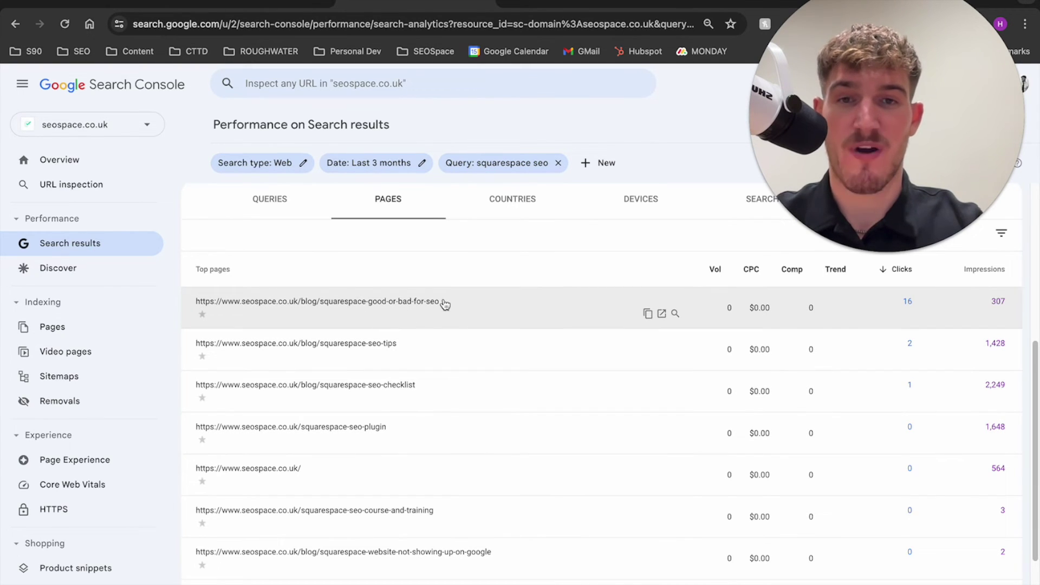
scroll(482, 292, down, 1)
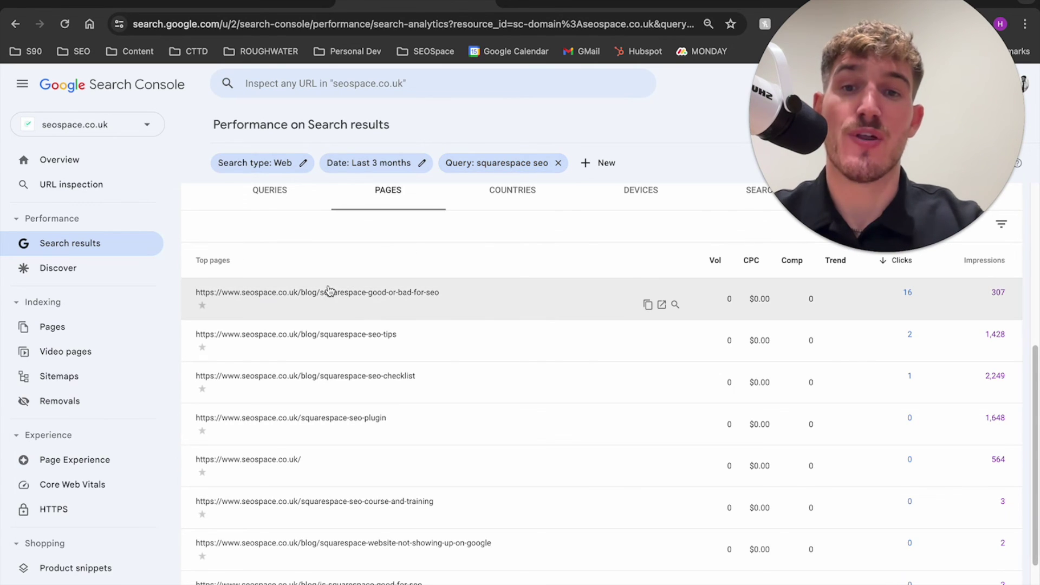
scroll(372, 274, up, 5)
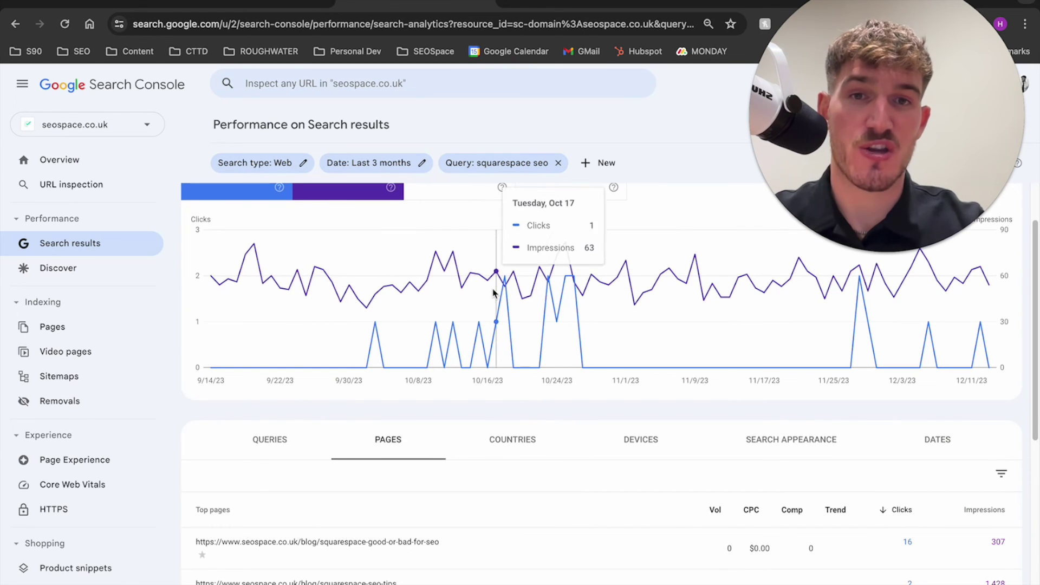
Scroll the Pages table to squarespace-seo-checklist, showing 1 click against 2,249 impressions.
scroll(444, 260, down, 3)
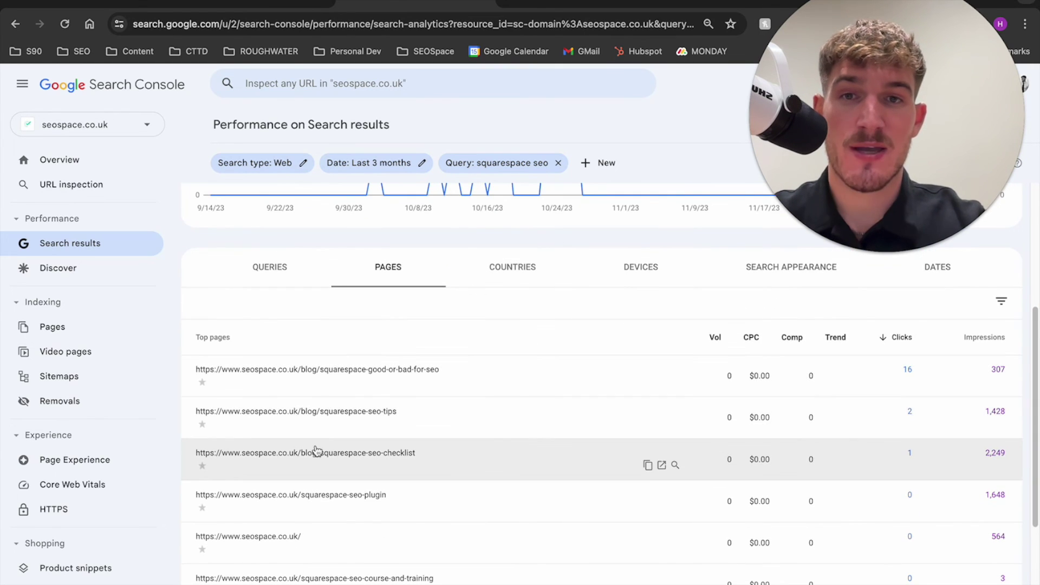